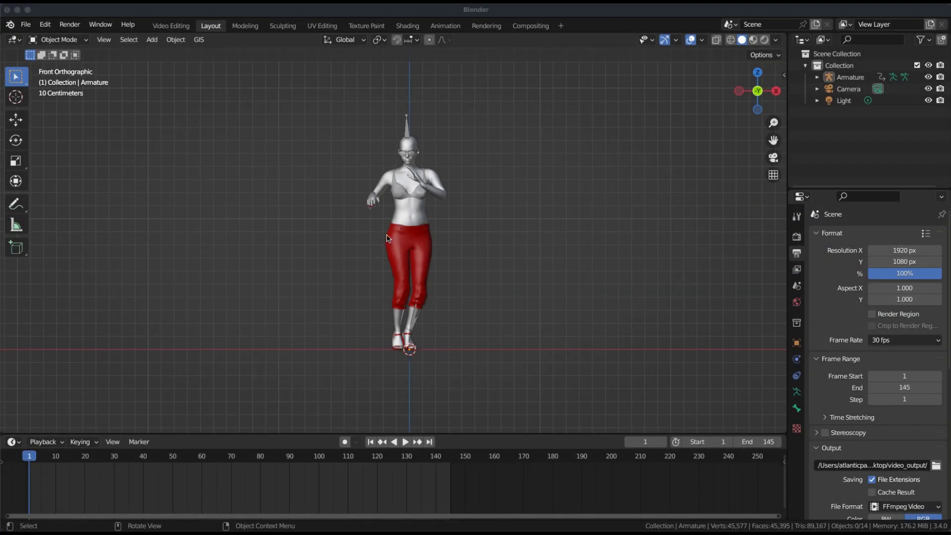
Align the camera to the front view of the character, then return to the front orthographic view
left_click(422, 212)
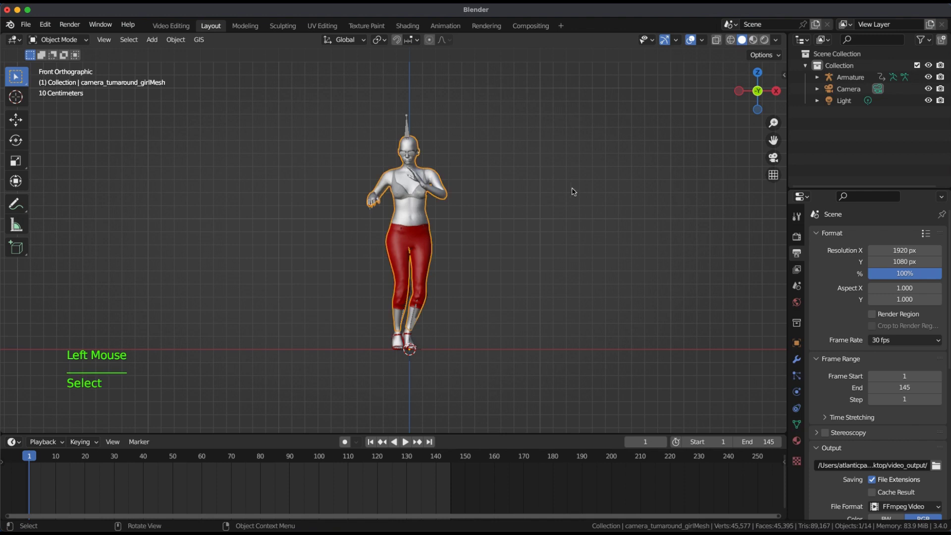
key("ctrl+alt+KP_0")
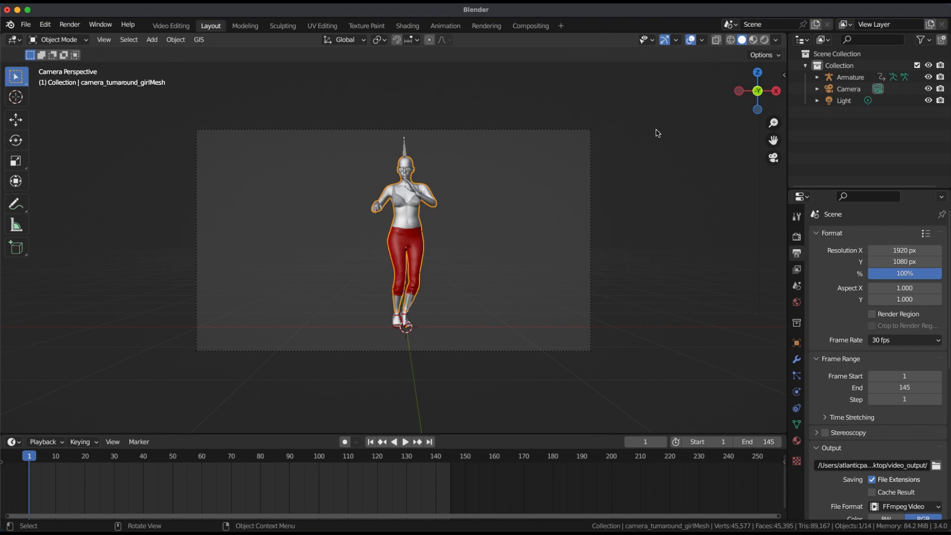
key("KP_1")
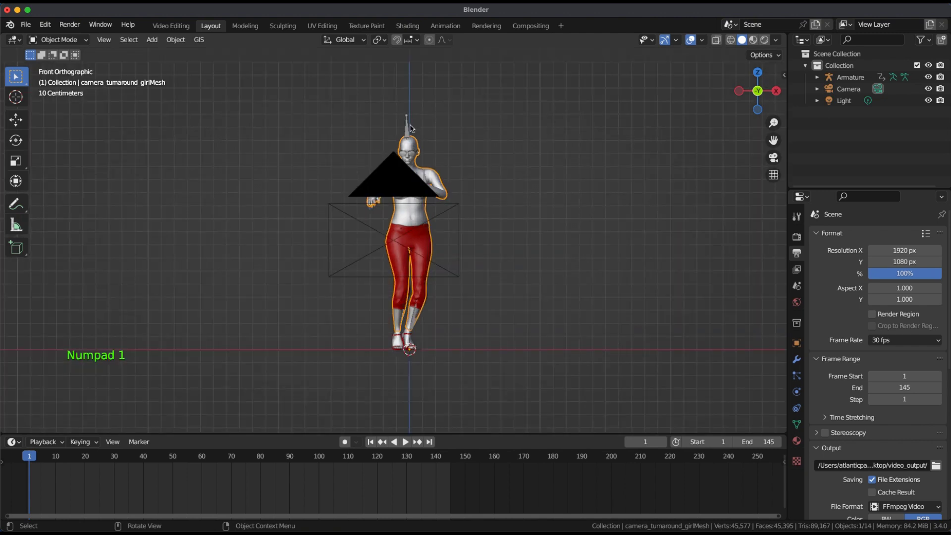
Apply the armature's rotation so that its rotation values become zero
left_click(409, 128)
key("n")
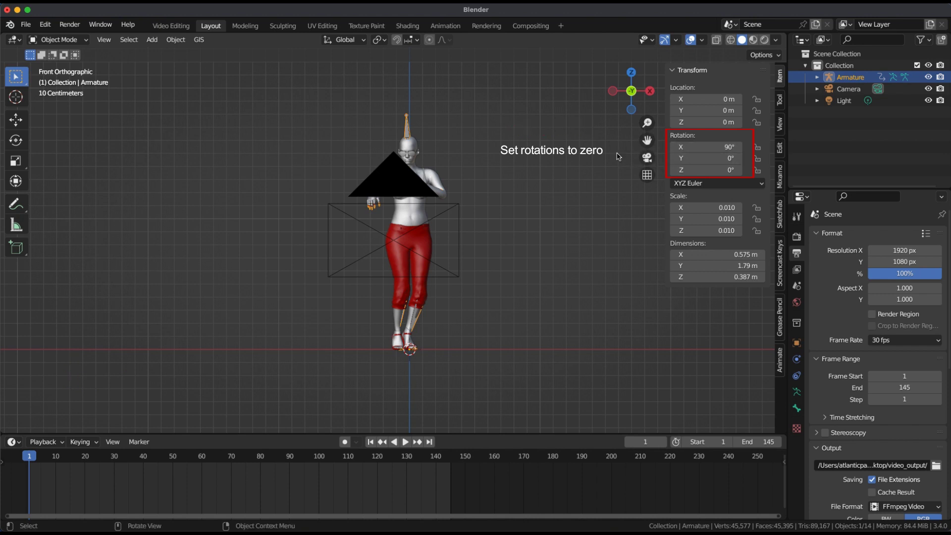
key("ctrl+a")
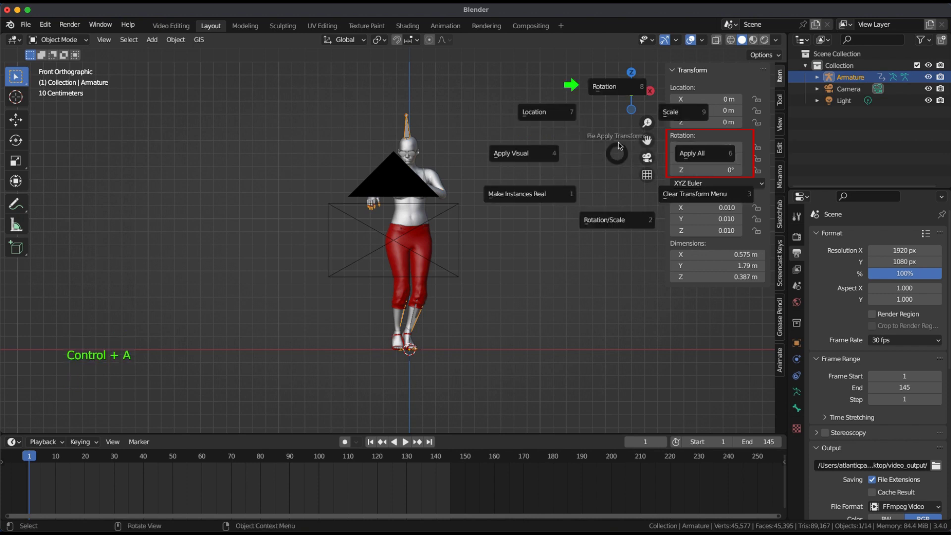
left_click(605, 87)
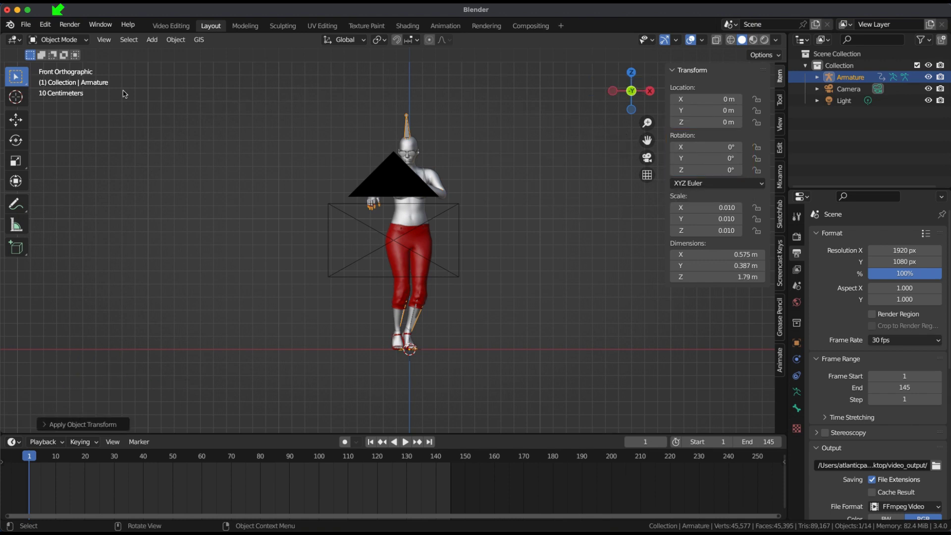
Search the add-ons in the preferences for "camera" and check whether Turnaround Camera is enabled
left_click(45, 24)
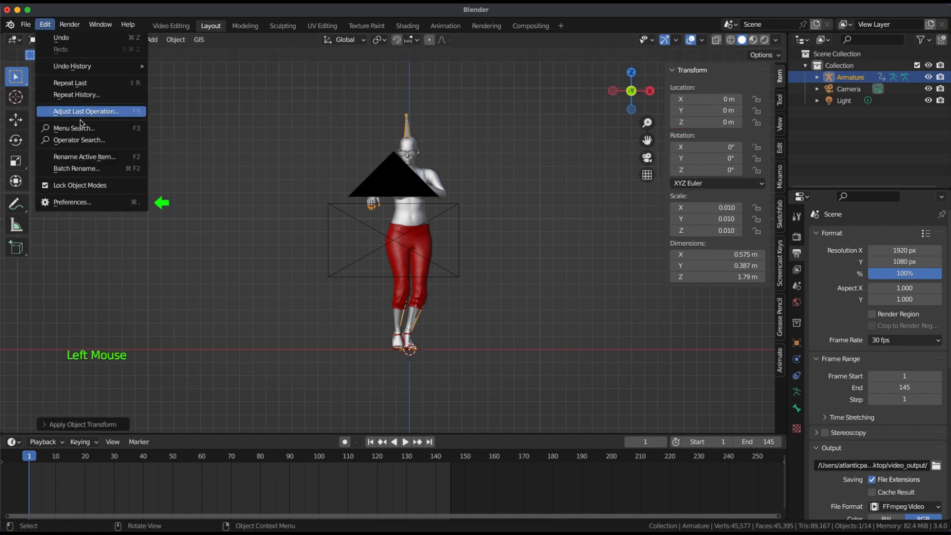
left_click(76, 202)
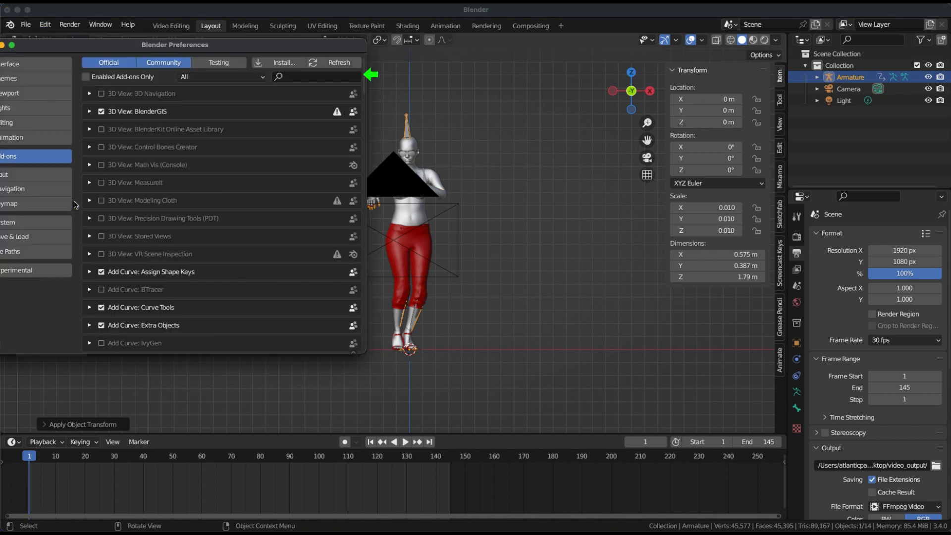
left_click(302, 77)
type("camera")
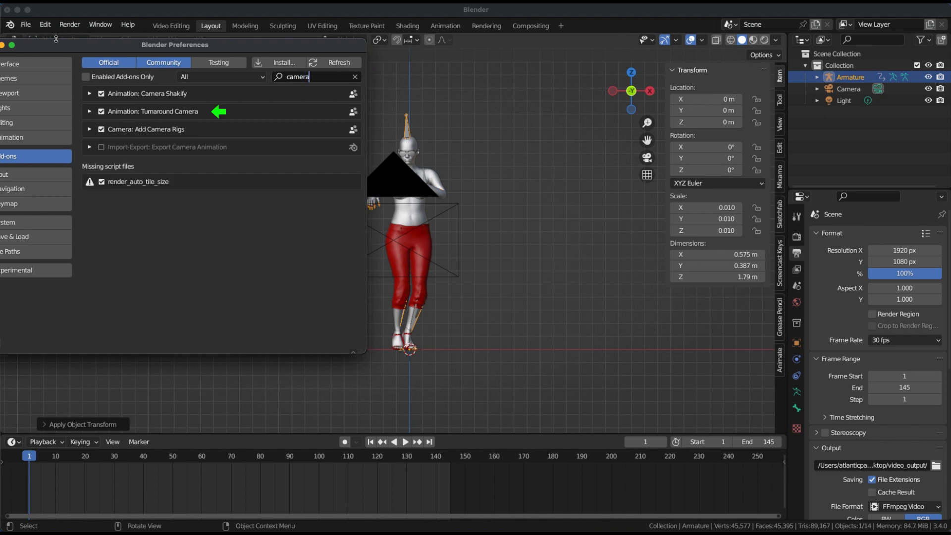
left_click_drag(17, 45, 72, 49)
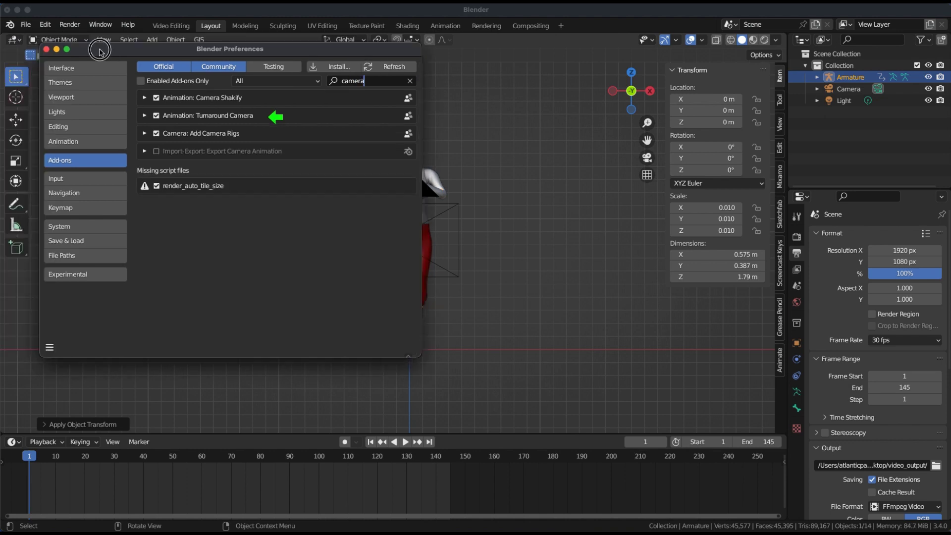
left_click(46, 50)
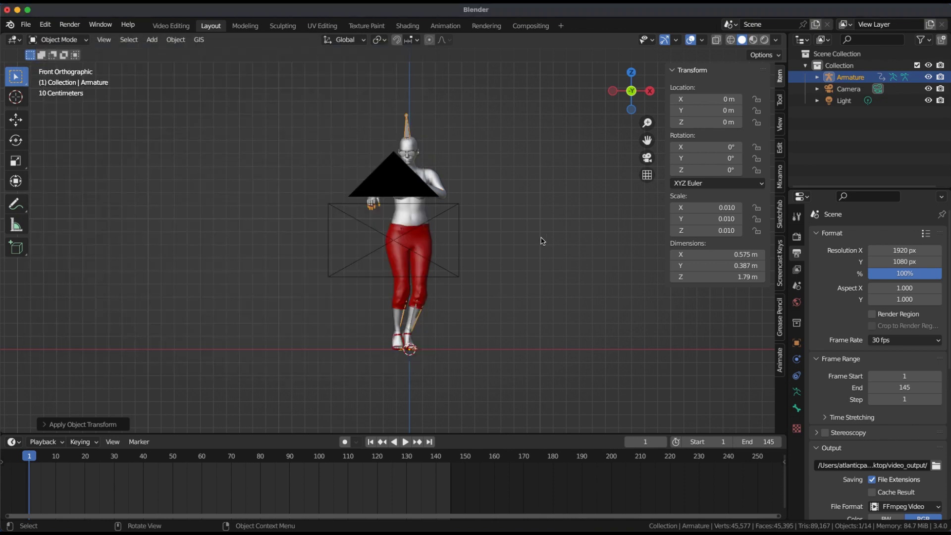
Create a turnaround camera animation around the body mesh in camera view, using frames 1 to 145 and a Z rotation of 1.00
key("KP_0")
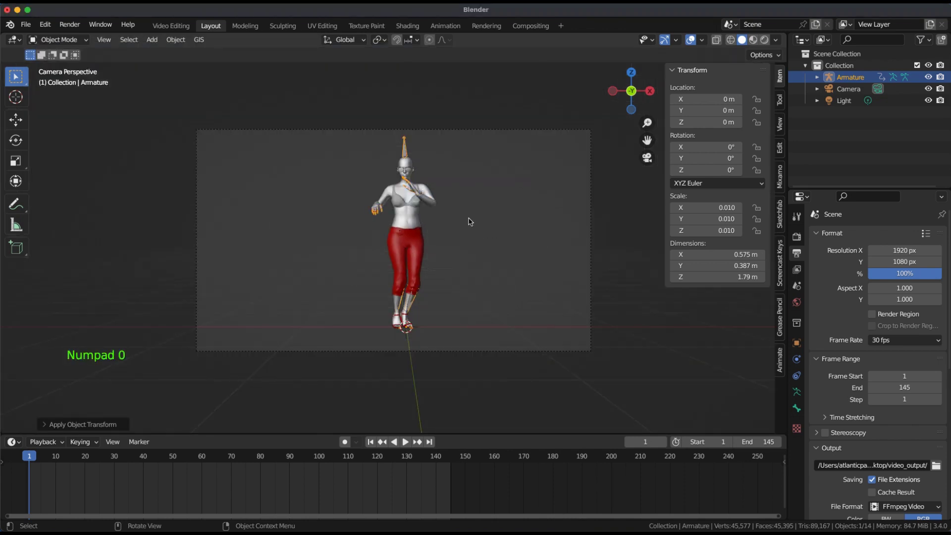
scroll(470, 222, "up", 2)
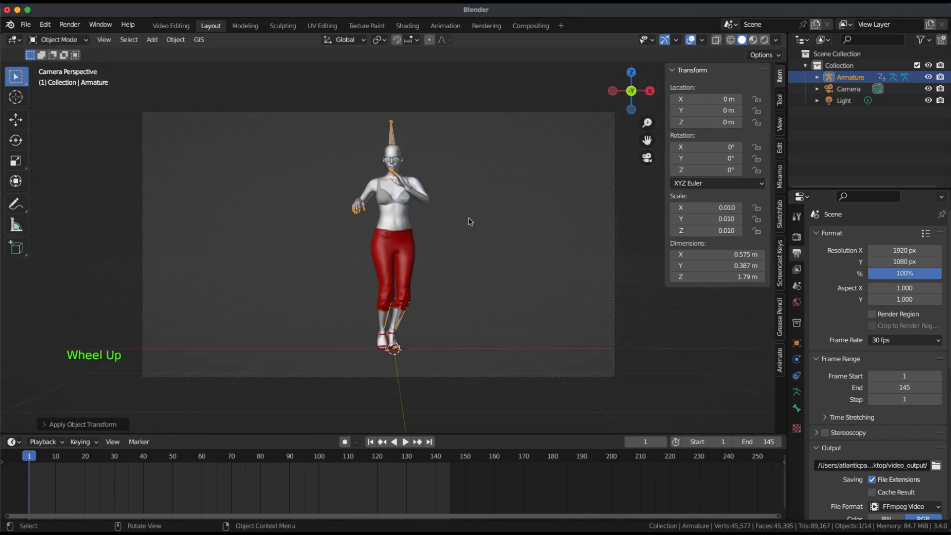
left_click(394, 222)
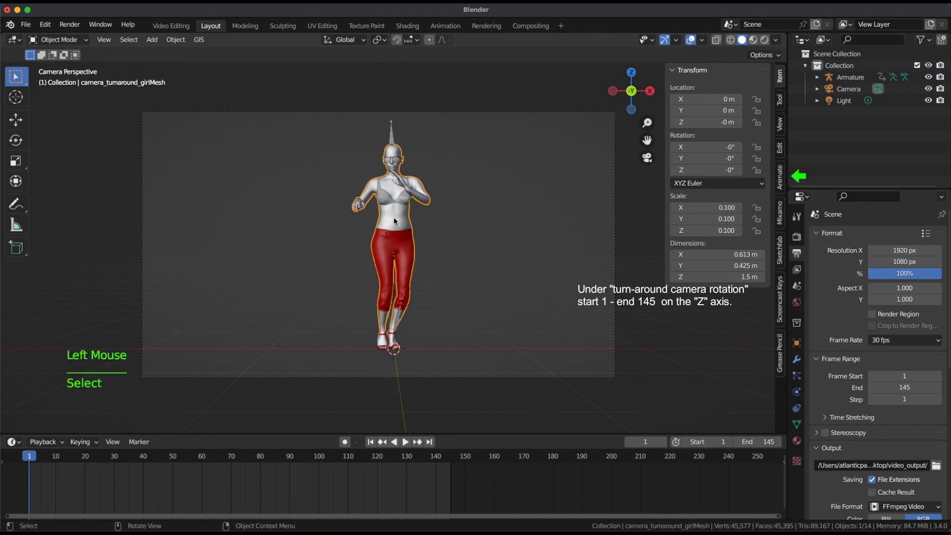
left_click(780, 183)
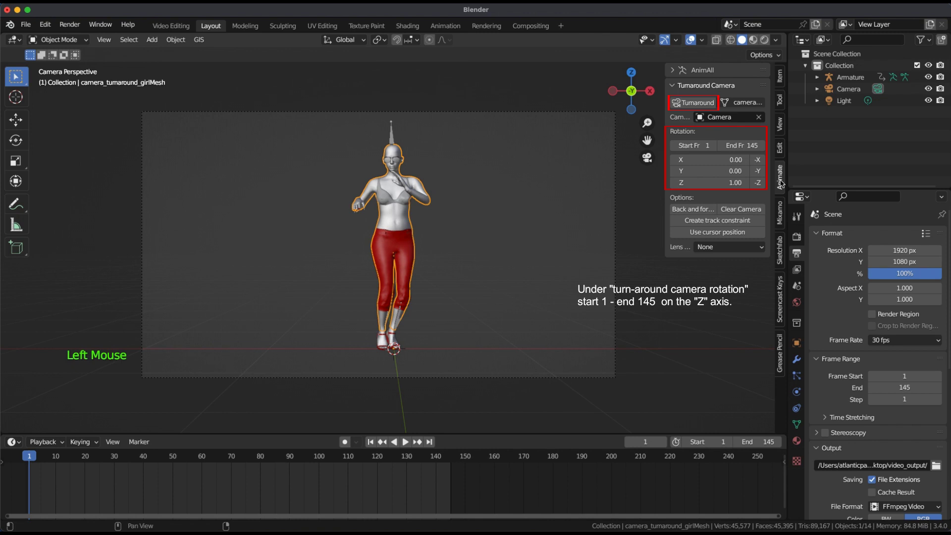
left_click(692, 102)
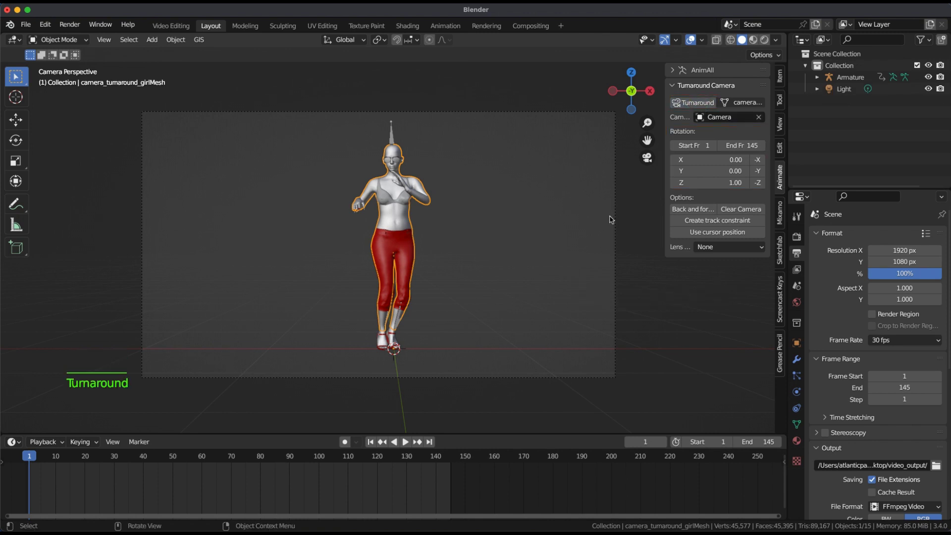
Play back the turnaround animation and return to the first frame
key("space")
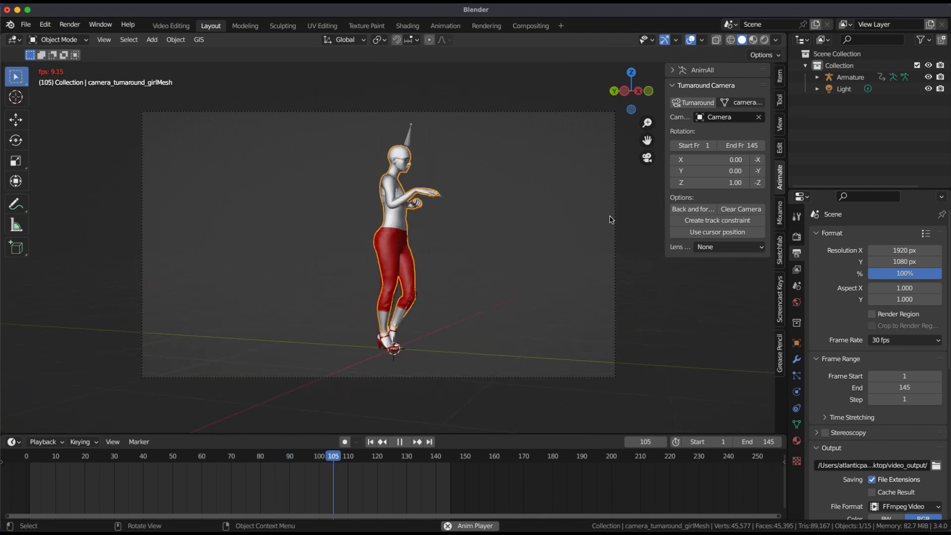
key("space")
key("shift+Left")
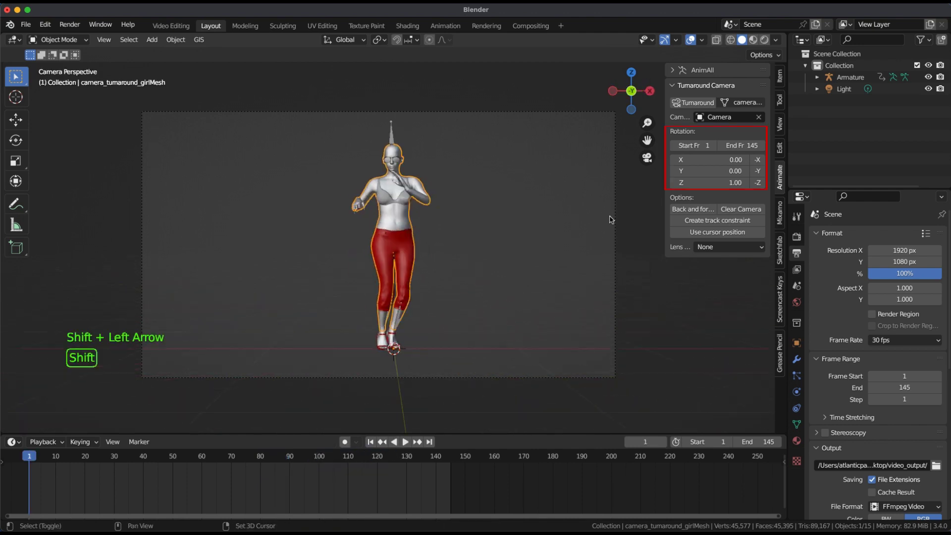
Create another turnaround with inverse Z rotation, play it back and return to the first frame
left_click(757, 185)
left_click(693, 103)
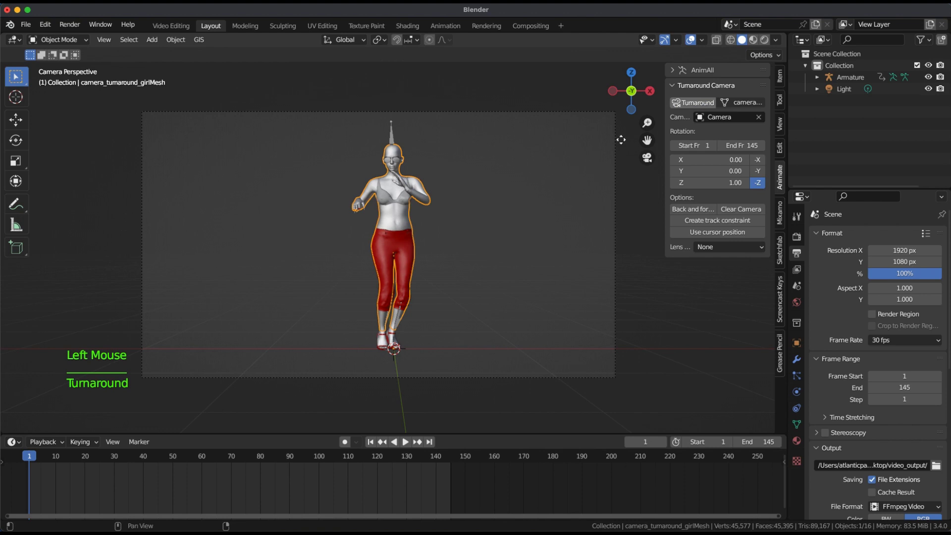
key("space")
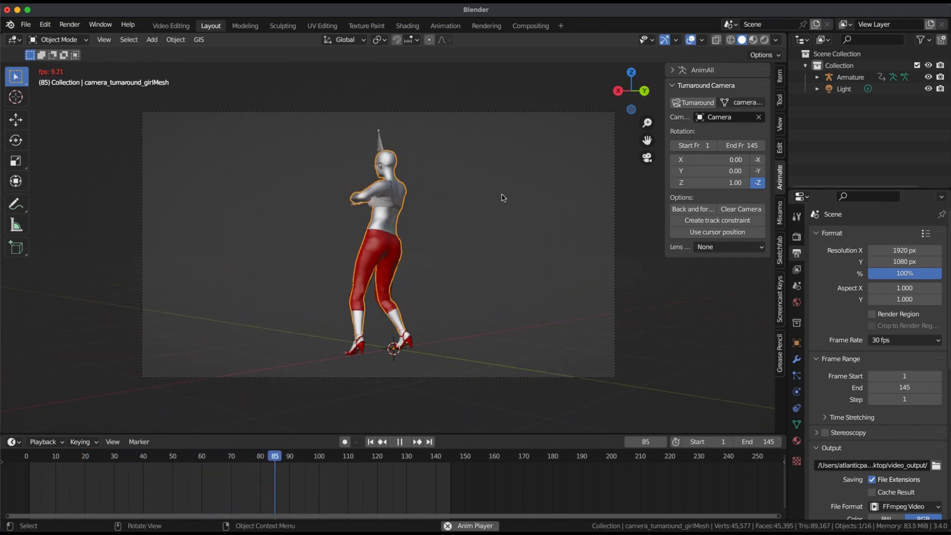
key("space")
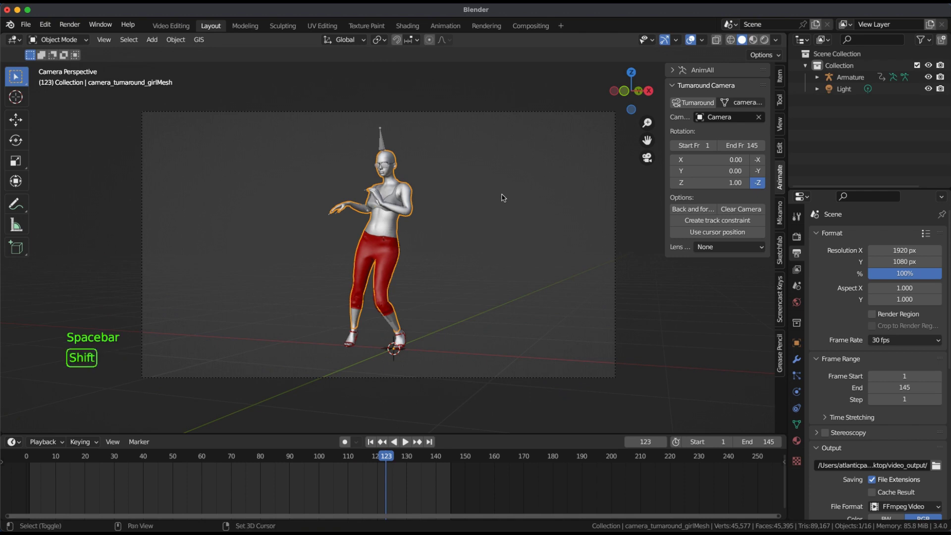
key("shift+Left")
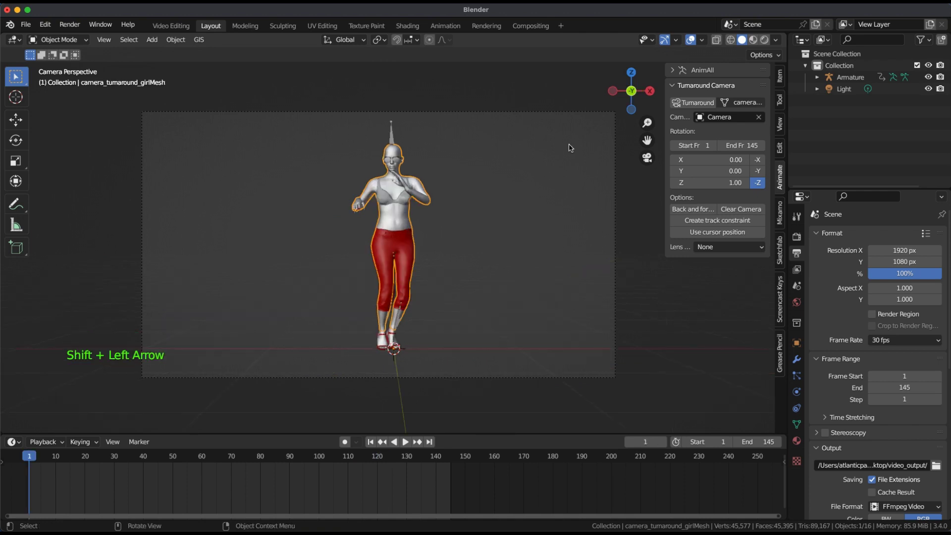
Expand the armature and its body mesh in the outliner to examine the rotation targets
left_click(817, 77)
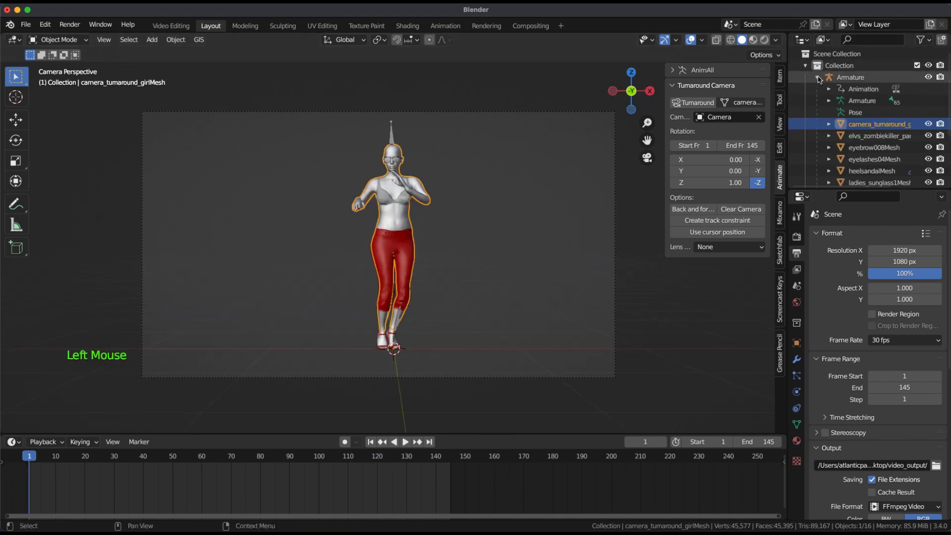
left_click(829, 126)
scroll(829, 126, "down", 3)
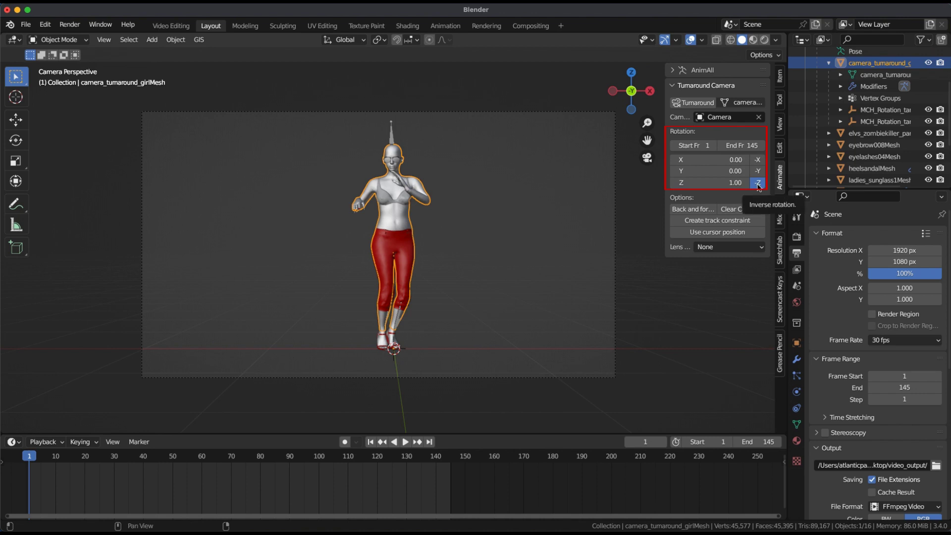
Disable inverse Z rotation, create the turnaround again and preview it before returning to the first frame
left_click(758, 183)
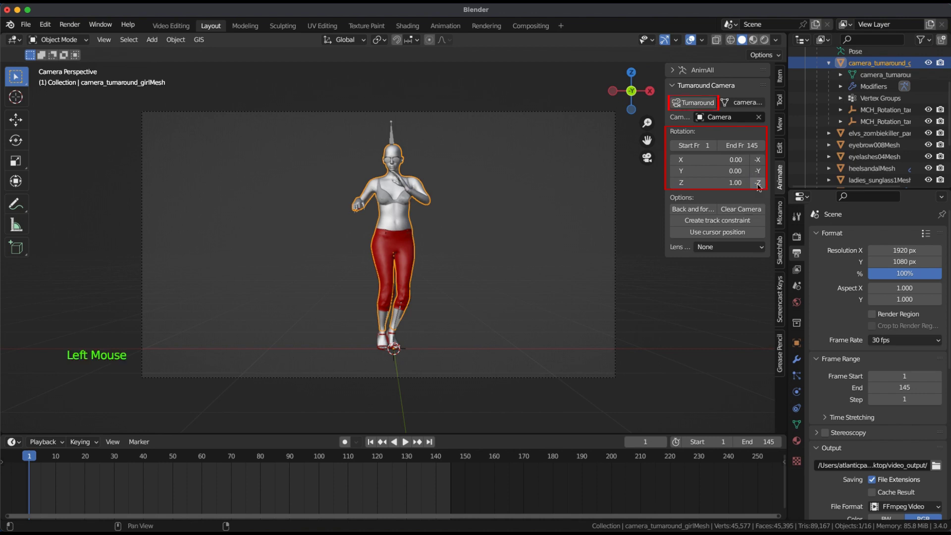
left_click(694, 103)
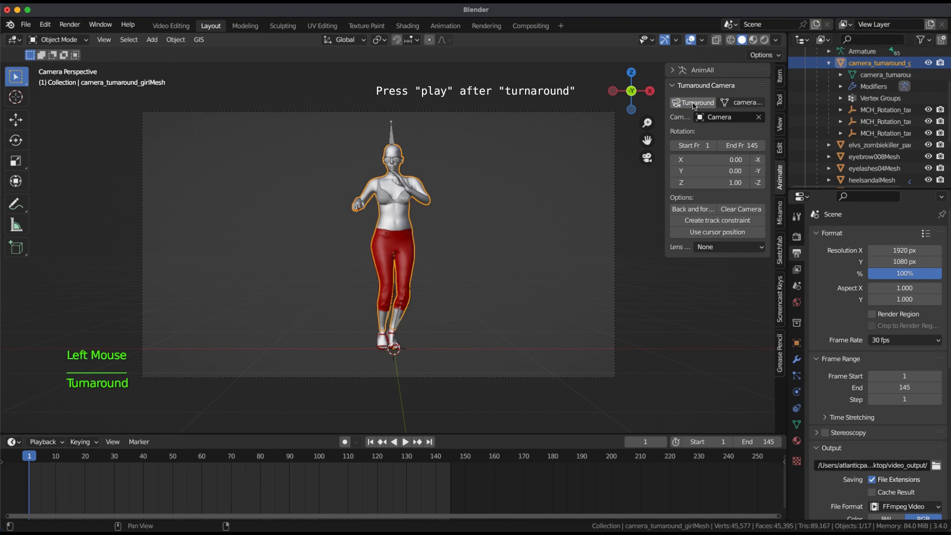
key("space")
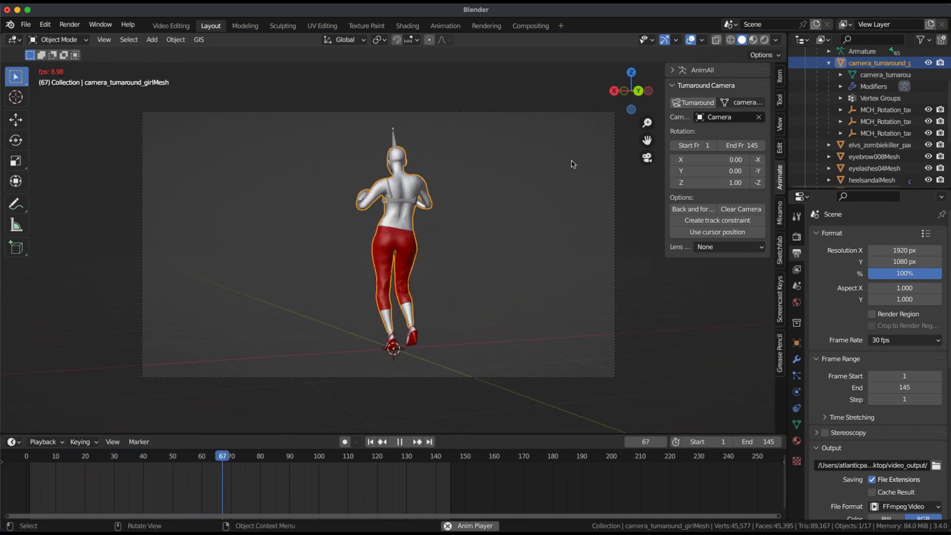
key("space")
key("shift+Left")
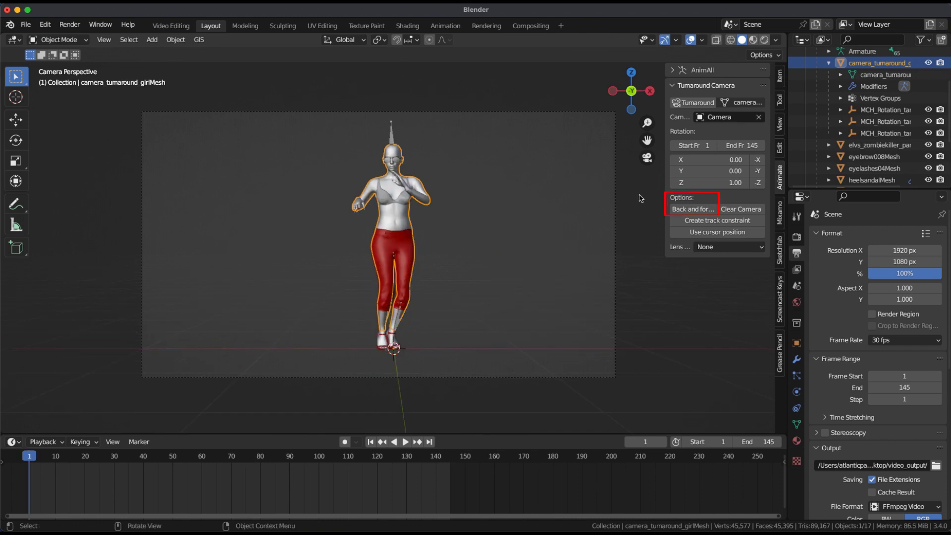
Create a turnaround with the Back and forward option enabled, play it back and return to the first frame
left_click(687, 210)
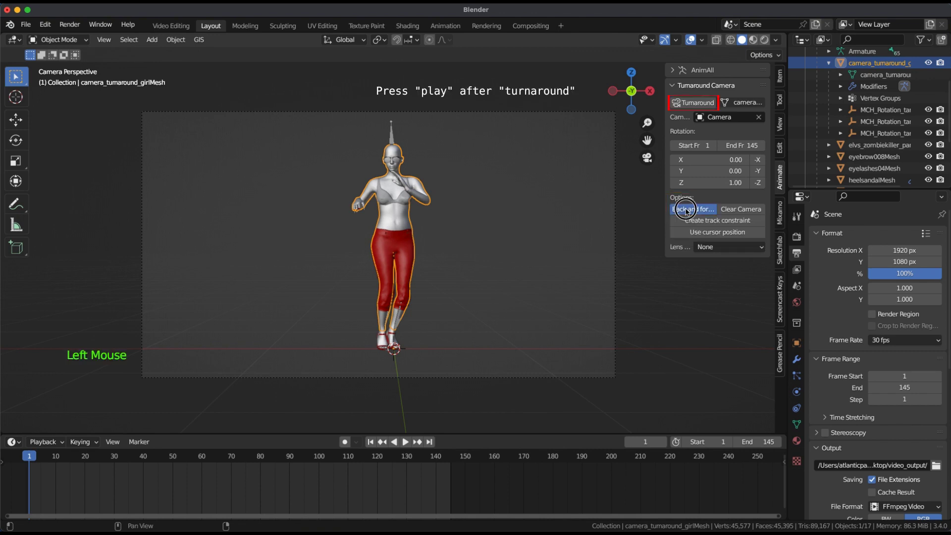
left_click(687, 106)
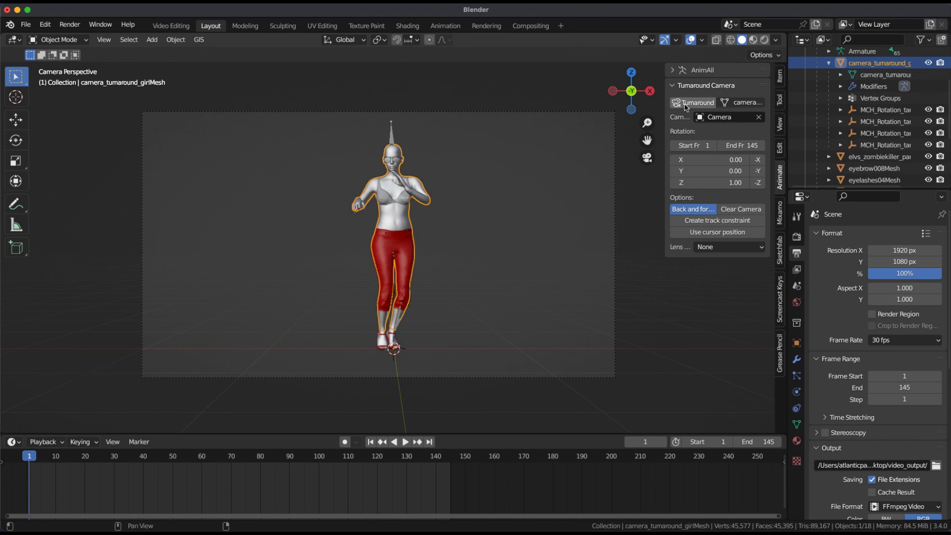
key("space")
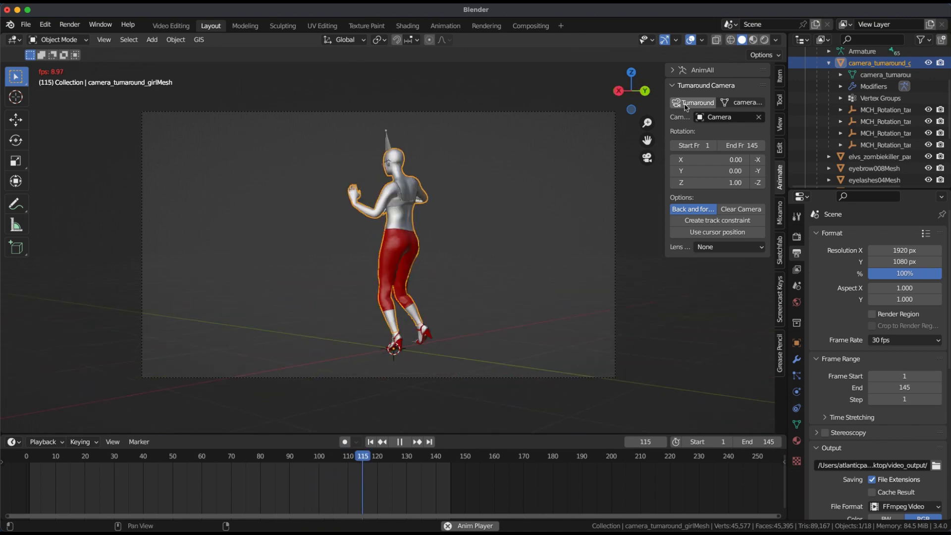
key("shift+Left")
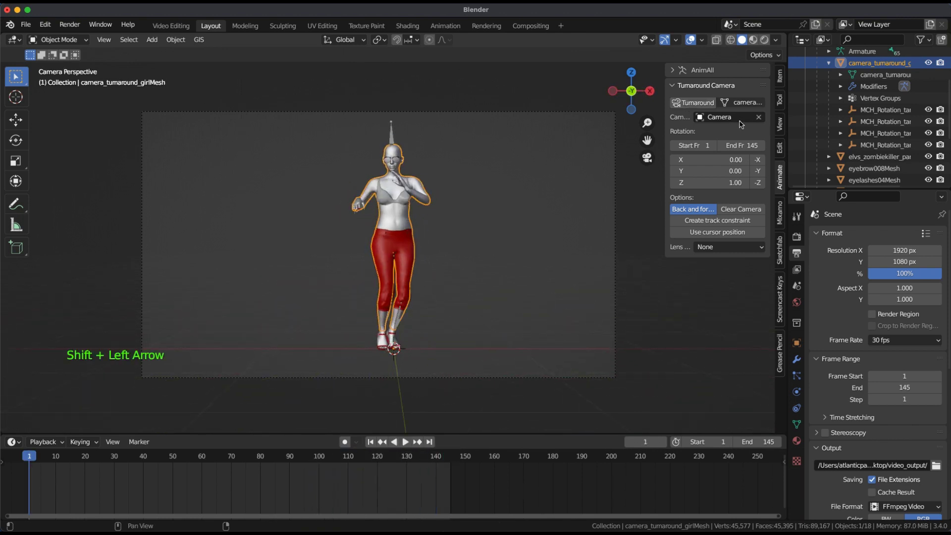
Disable the Back and forward option and set the lens effect to Dolly zoom B/F
left_click(688, 210)
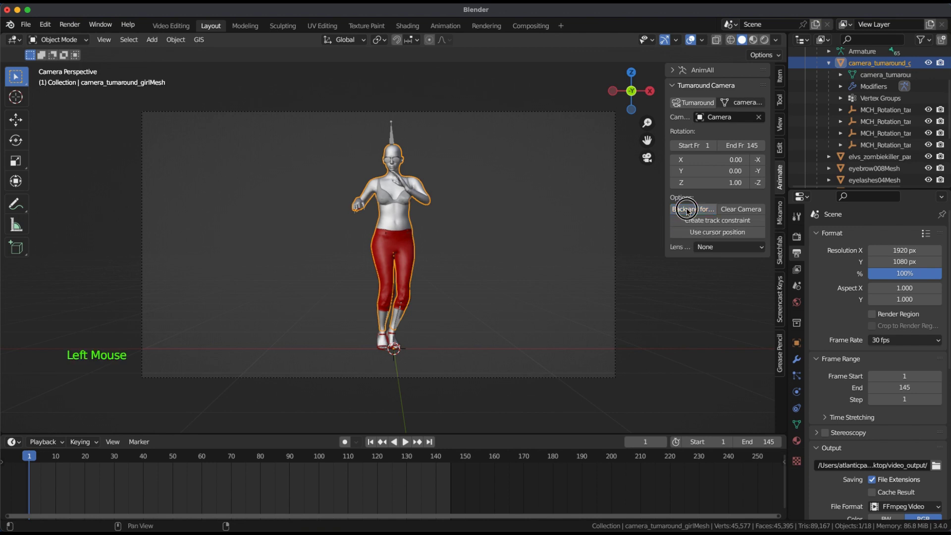
left_click(739, 211)
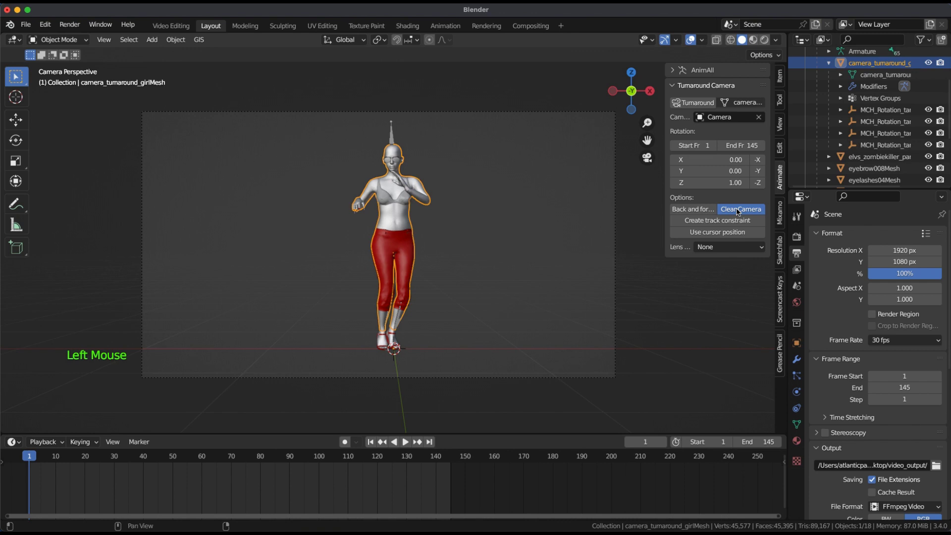
left_click(724, 246)
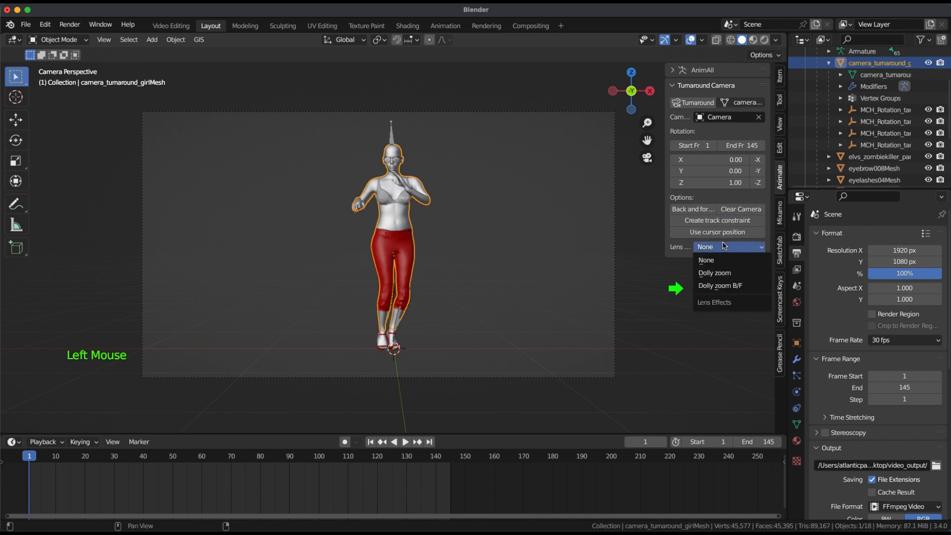
left_click(728, 286)
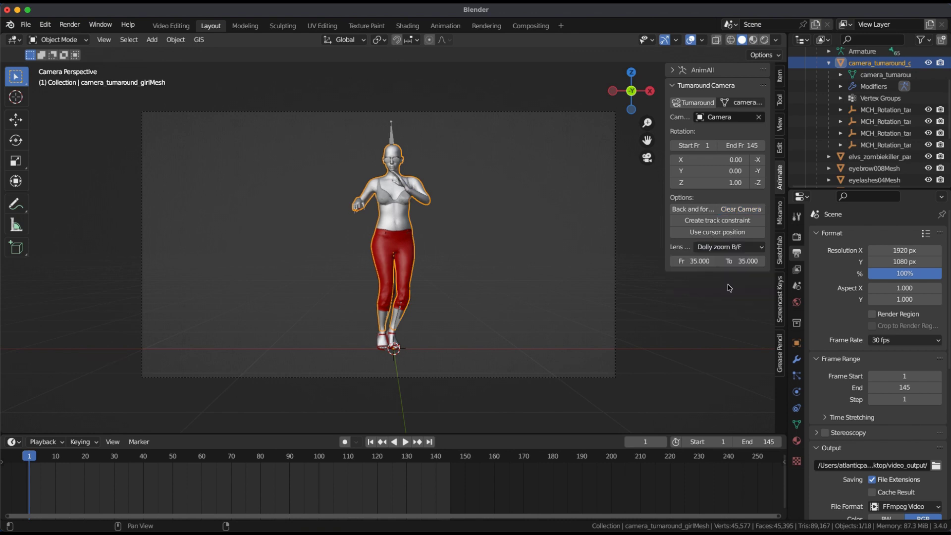
Set the dolly zoom lens range to run from 25 to 120
left_click(699, 261)
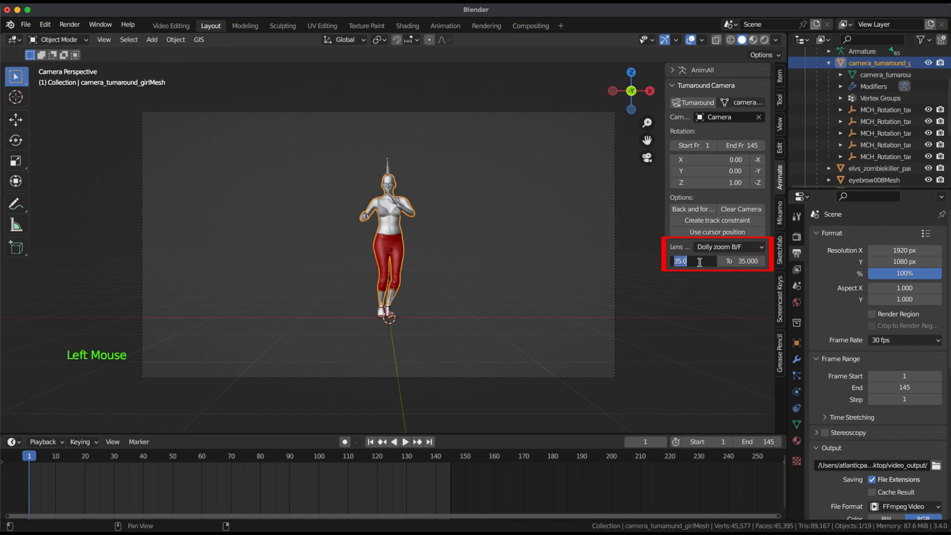
type("2")
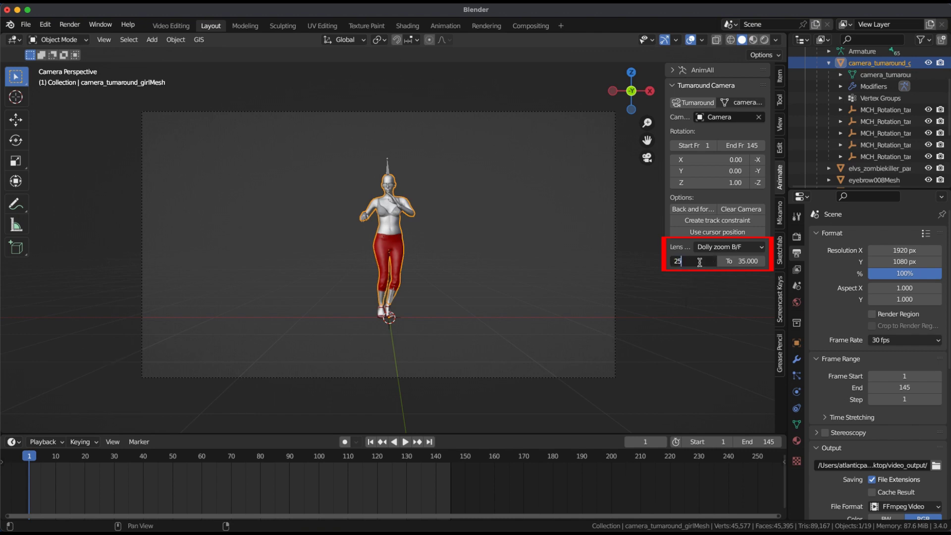
type("5")
key("Return")
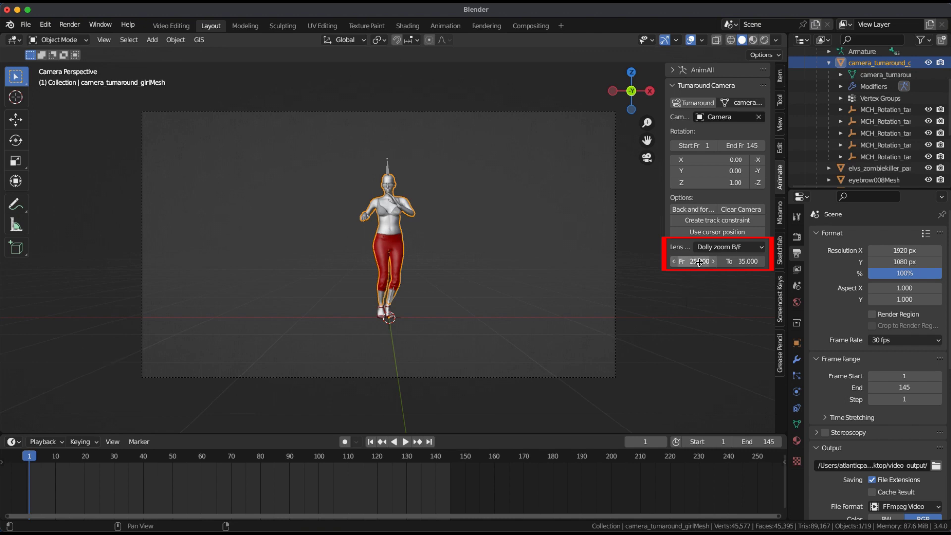
left_click(746, 260)
type("120")
key("Return")
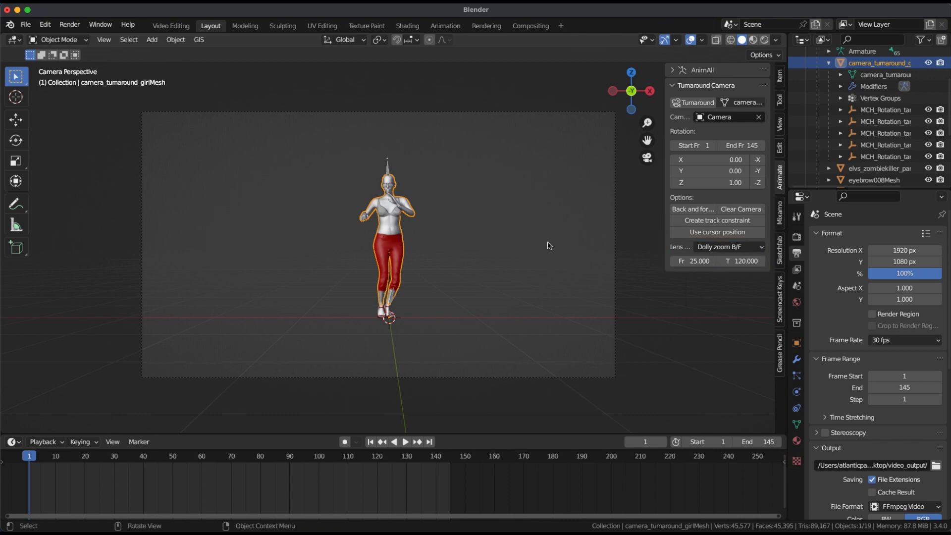
Create a turnaround with the Dolly zoom B/F lens effect, play it back and return to the first frame
left_click(693, 103)
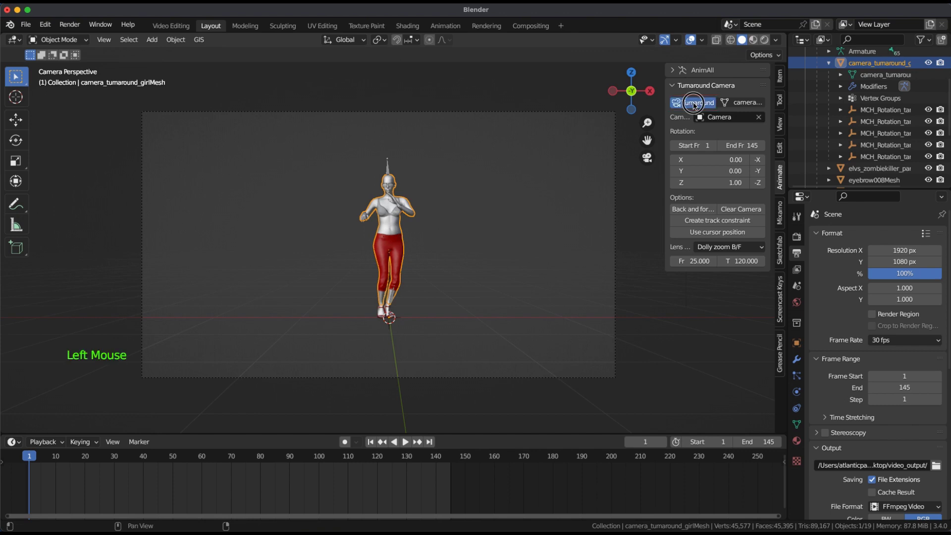
key("space")
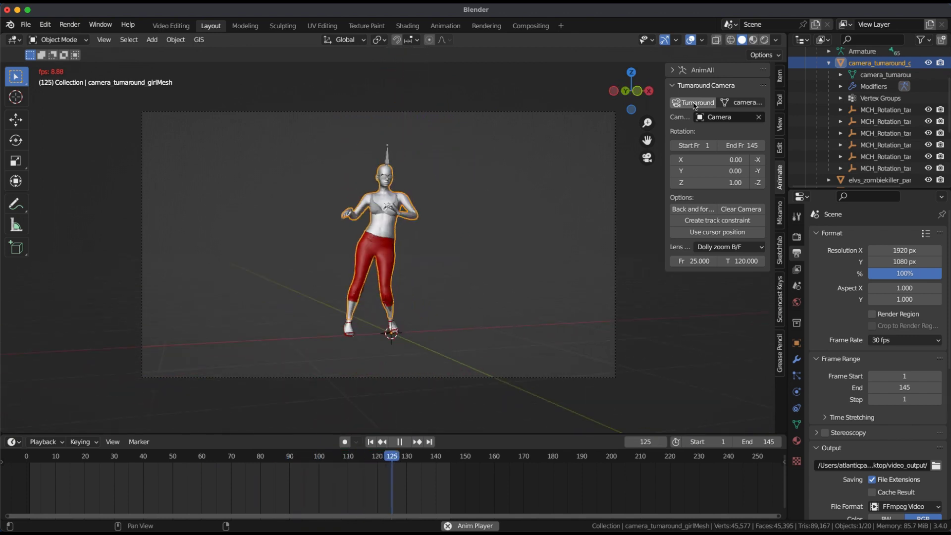
key("Escape")
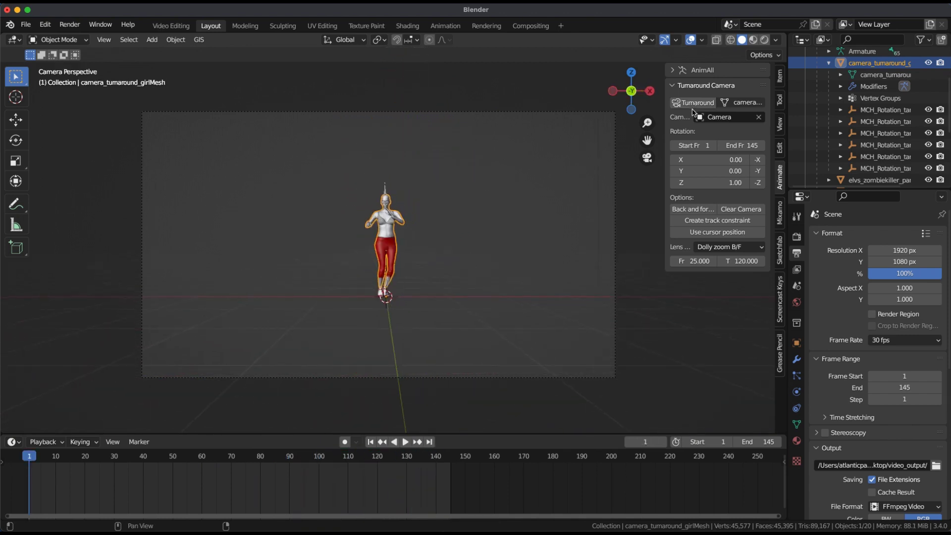
Create a turnaround with Clear Camera enabled and the Dolly zoom lens effect, play it back and return to the first frame
left_click(735, 210)
left_click(733, 247)
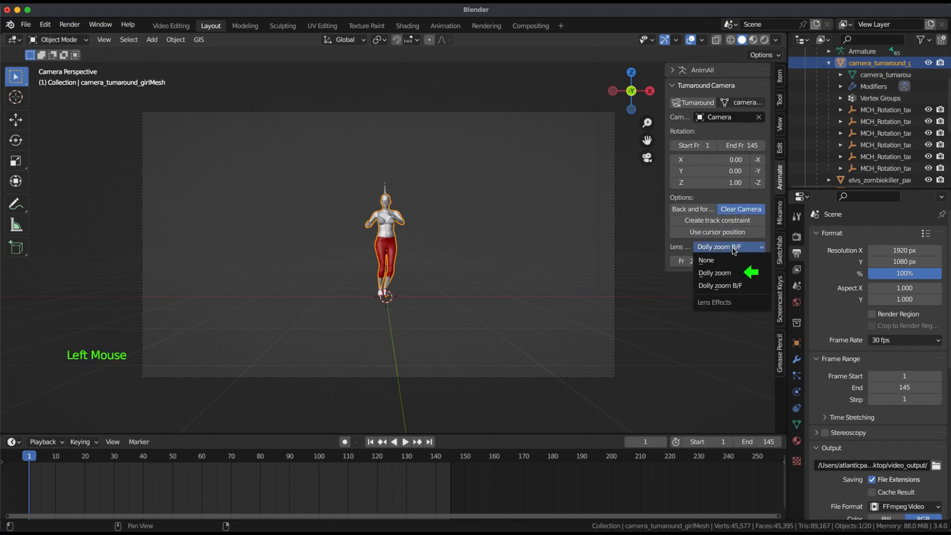
left_click(722, 272)
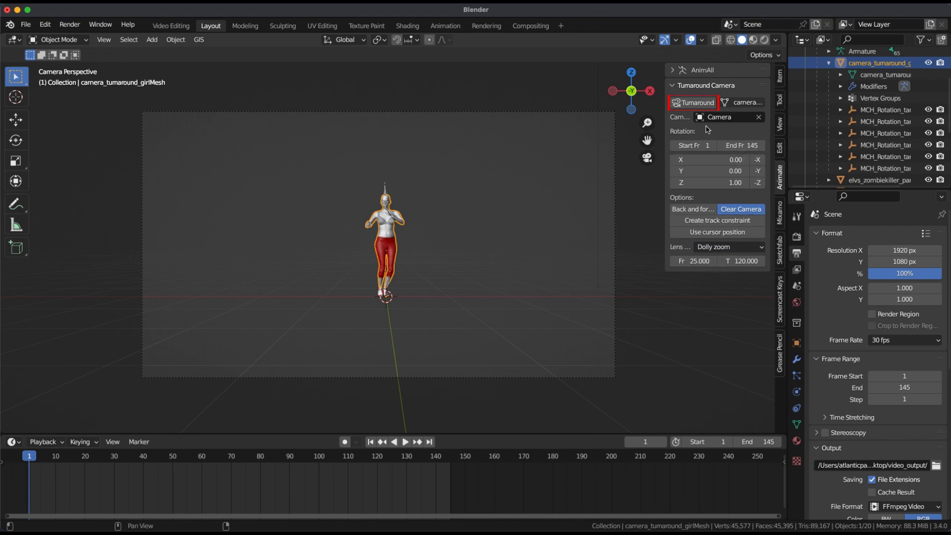
left_click(699, 104)
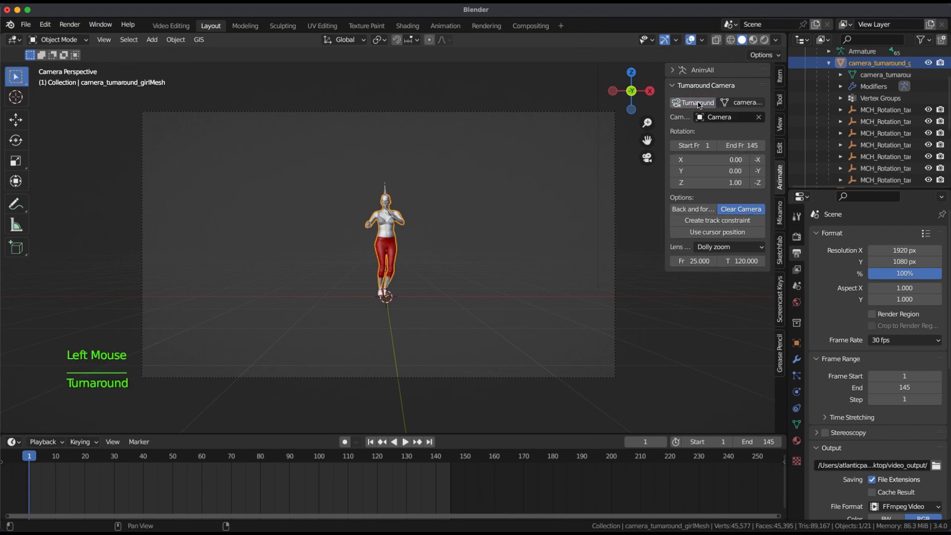
key("space")
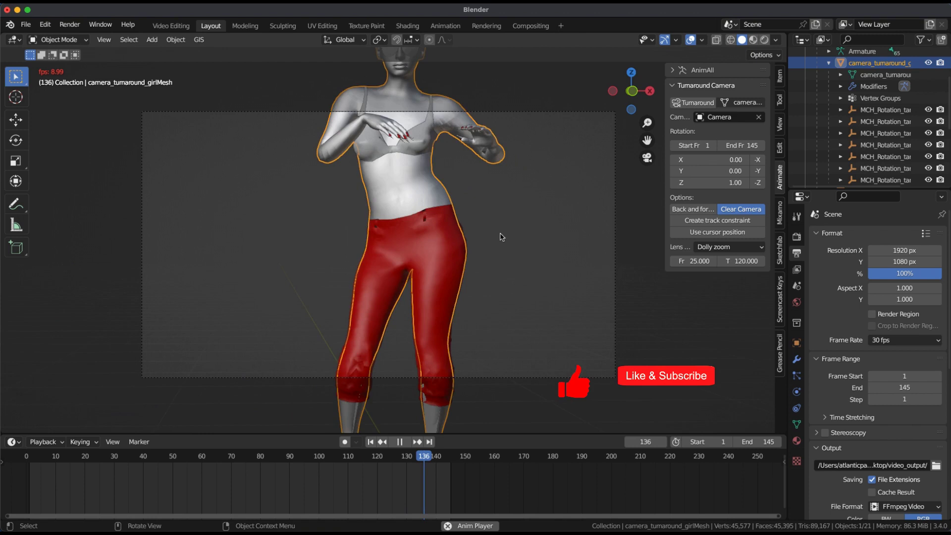
key("shift+Left")
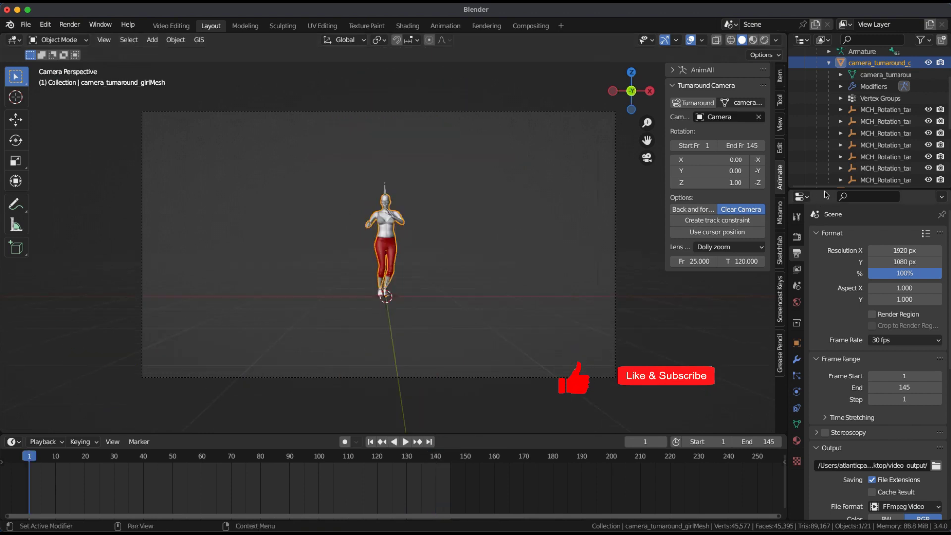
Delete the six older rotation targets under the body mesh, keep only the newest, and play the animation back before returning to the first frame
left_click_drag(822, 190, 822, 210)
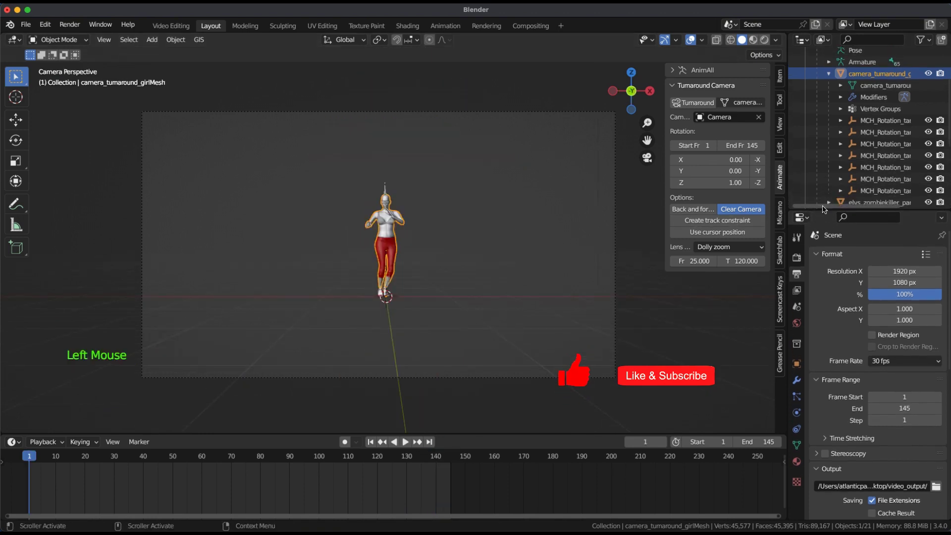
left_click(882, 122)
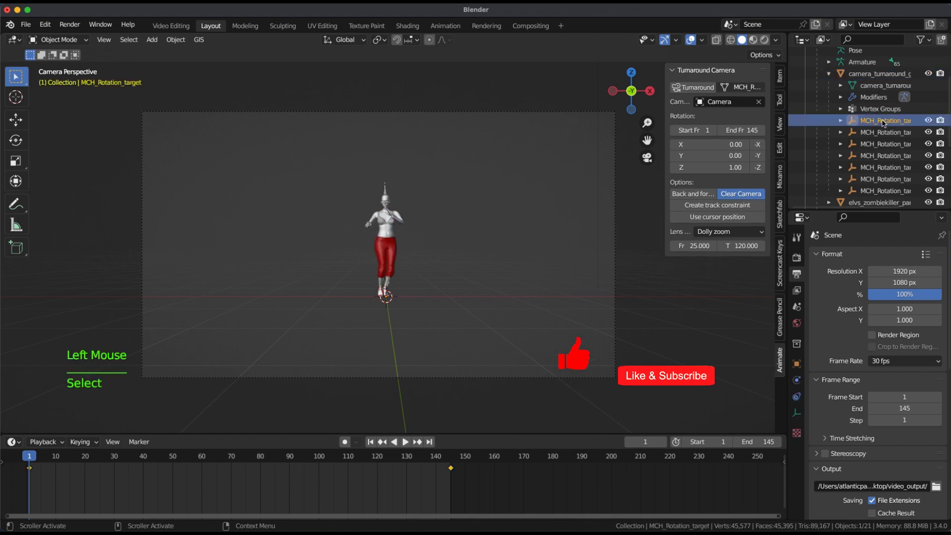
left_click(890, 179, "shift")
key("x")
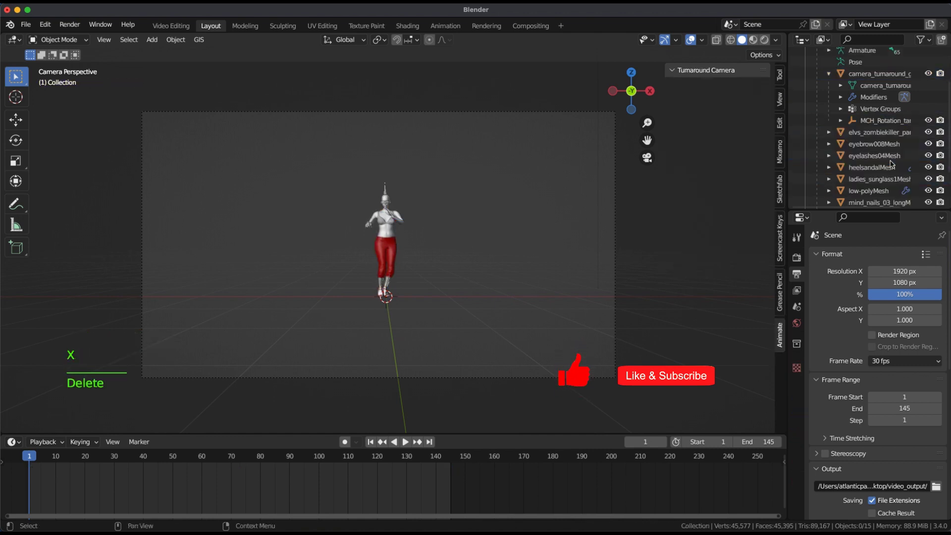
key("space")
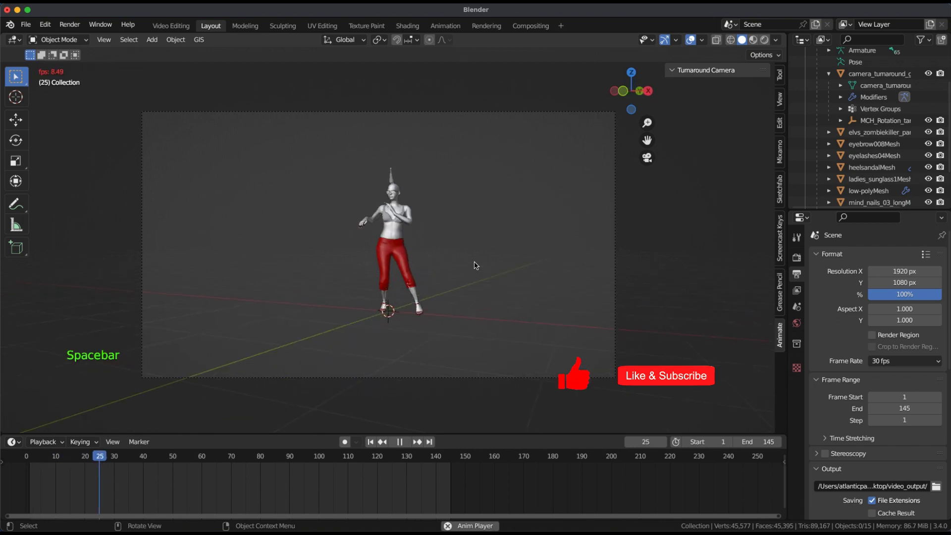
key("shift+Left")
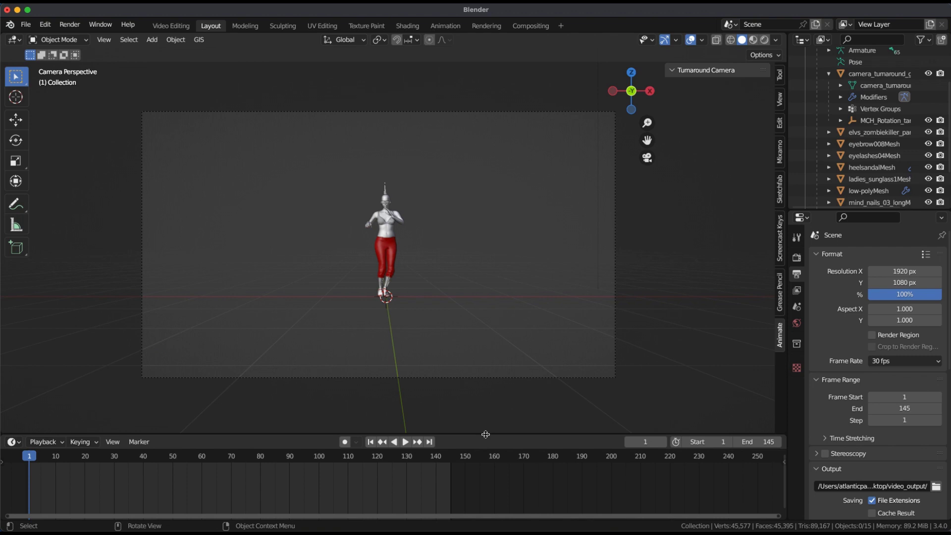
Enlarge the timeline area, select the remaining rotation target and switch that area to the Graph Editor
left_click_drag(486, 435, 490, 354)
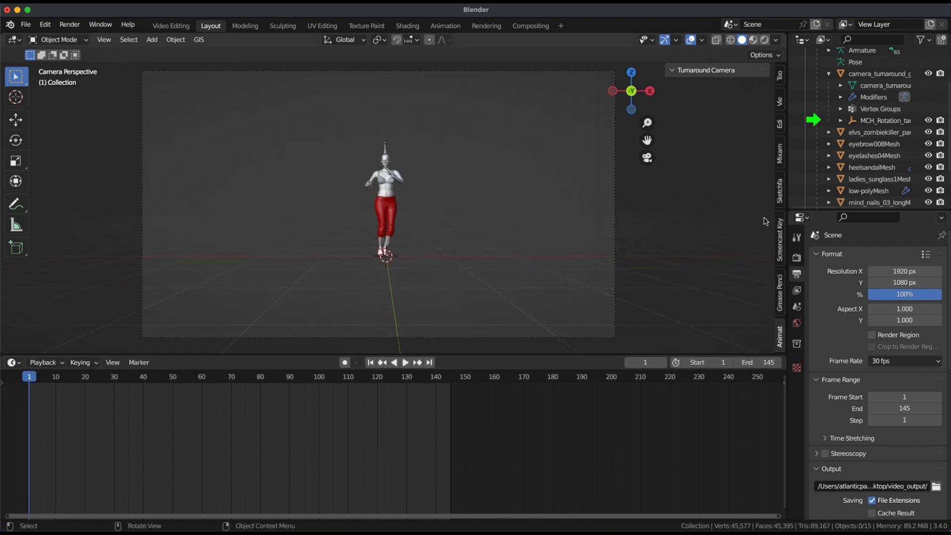
left_click(892, 122)
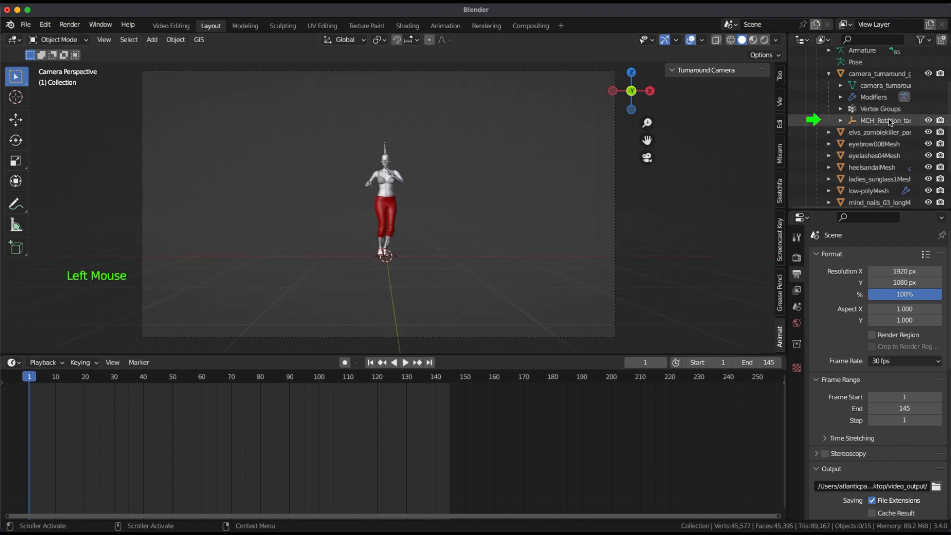
left_click(15, 362)
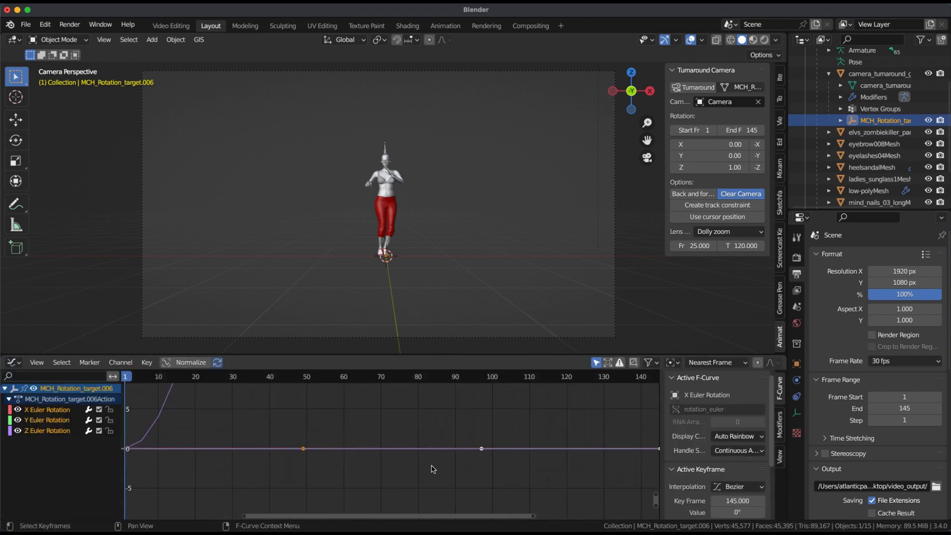
Raise the rotation target's Z Euler Rotation keyframe at frame 145 vertically to about 1113° and play the animation
key("Home")
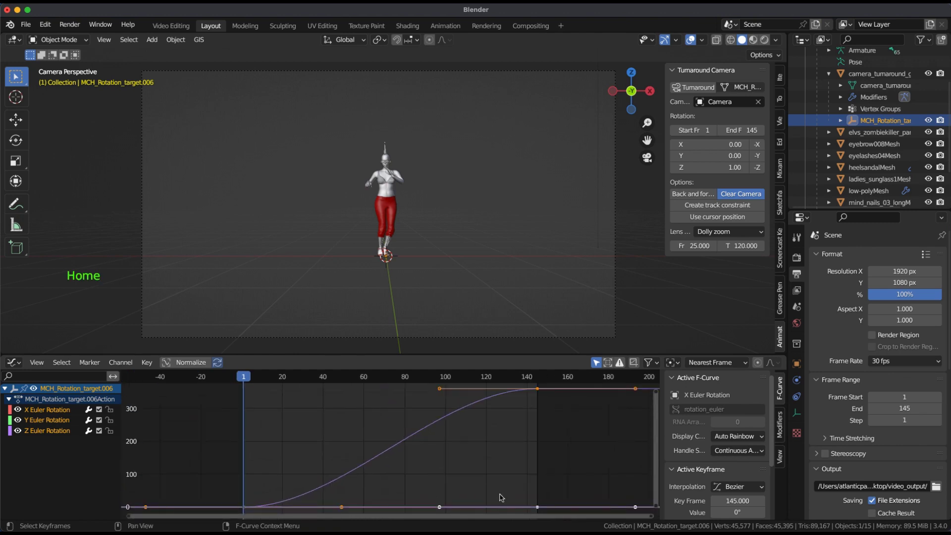
scroll(501, 497, "down", 2)
scroll(517, 485, "down", 2)
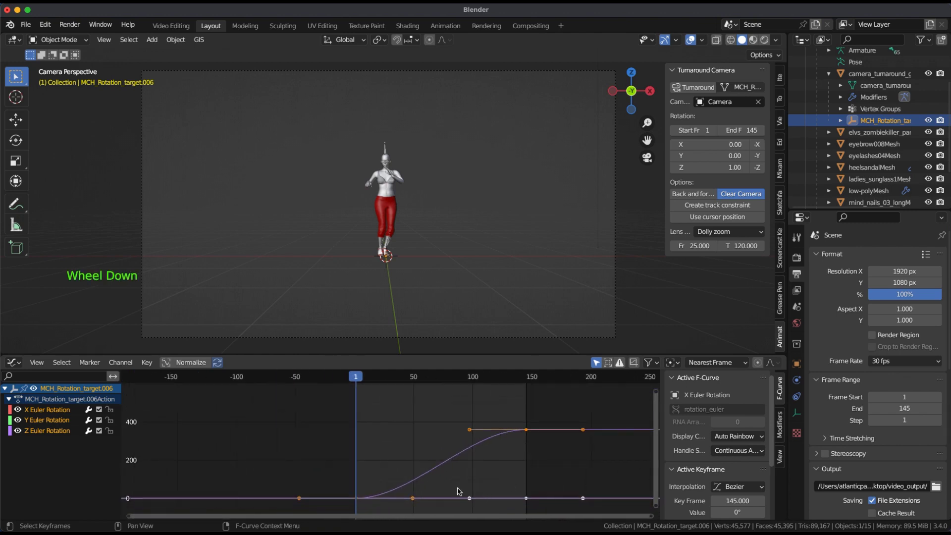
middle_click_drag(458, 491, 532, 495, "shift")
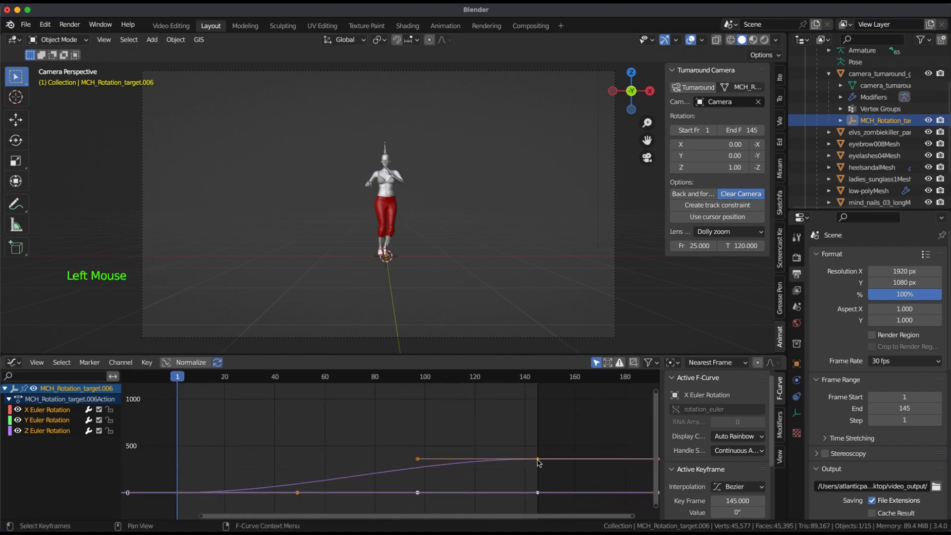
key("g")
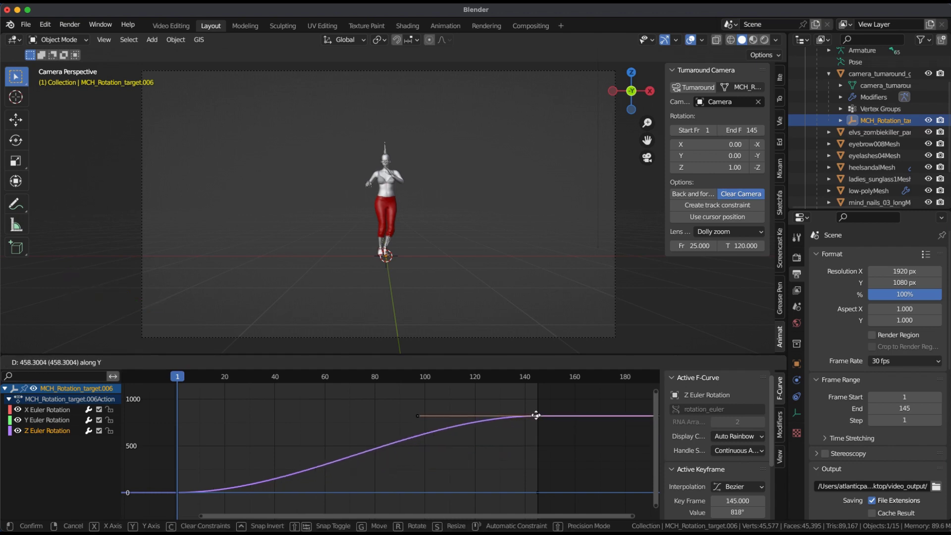
left_click(537, 390)
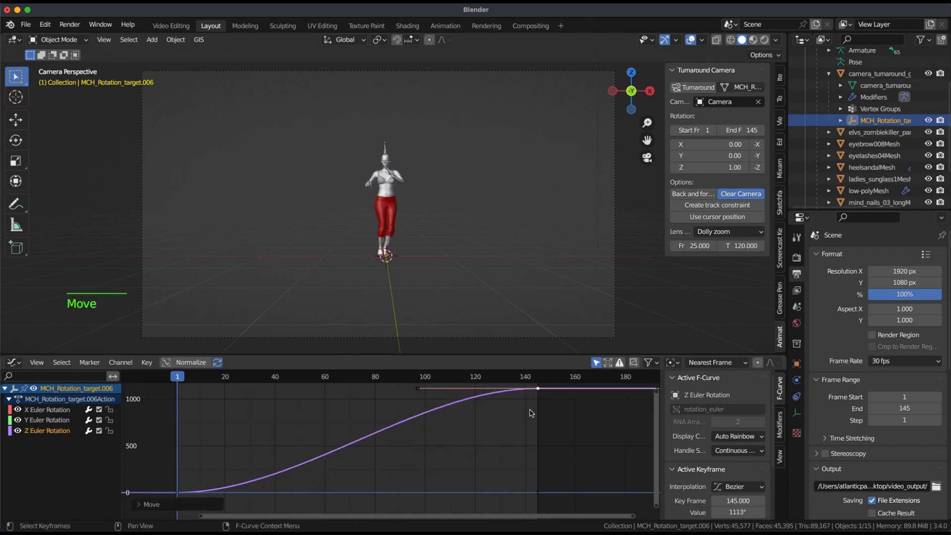
key("space")
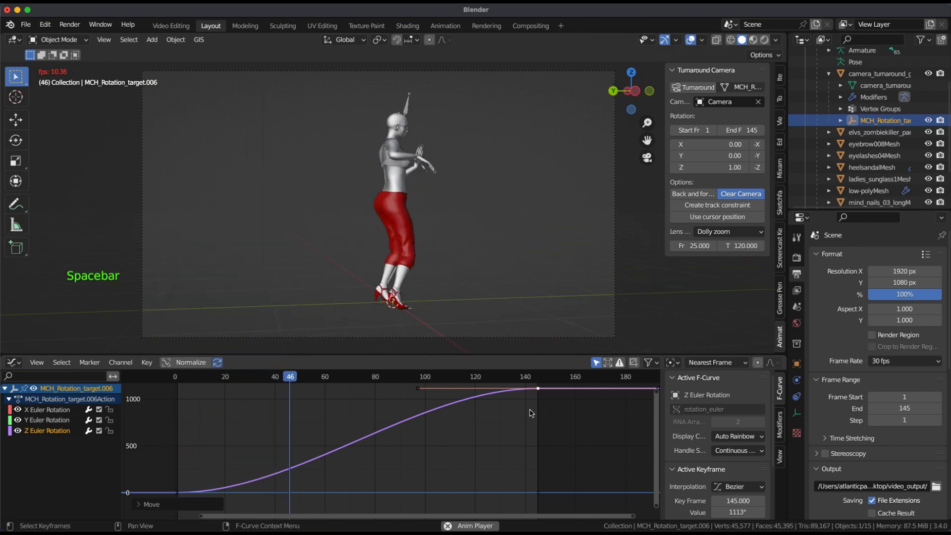